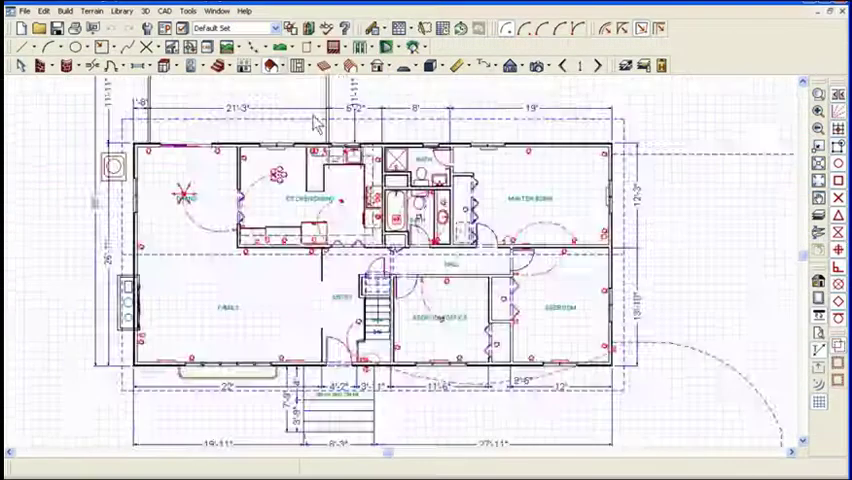
scroll(315, 122, up, 3)
scroll(316, 125, down, 1)
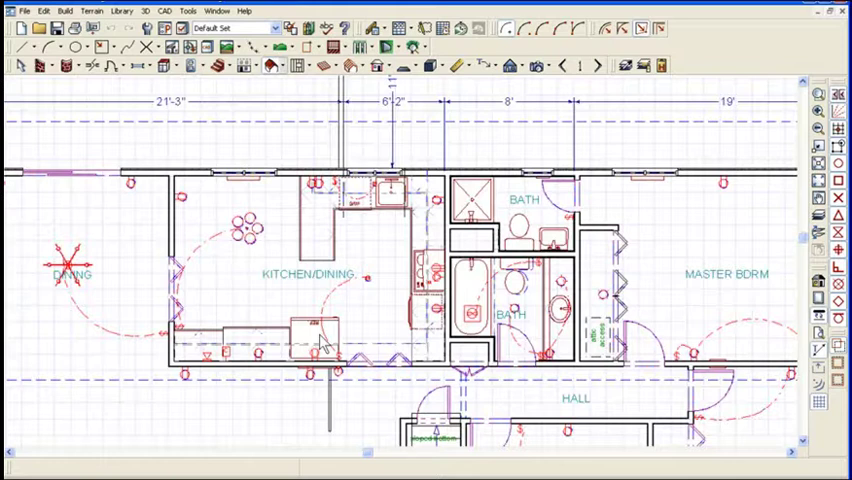
- Try dragging the refrigerator around the kitchen, then cancel and settle it back against the lower wall
click(315, 338)
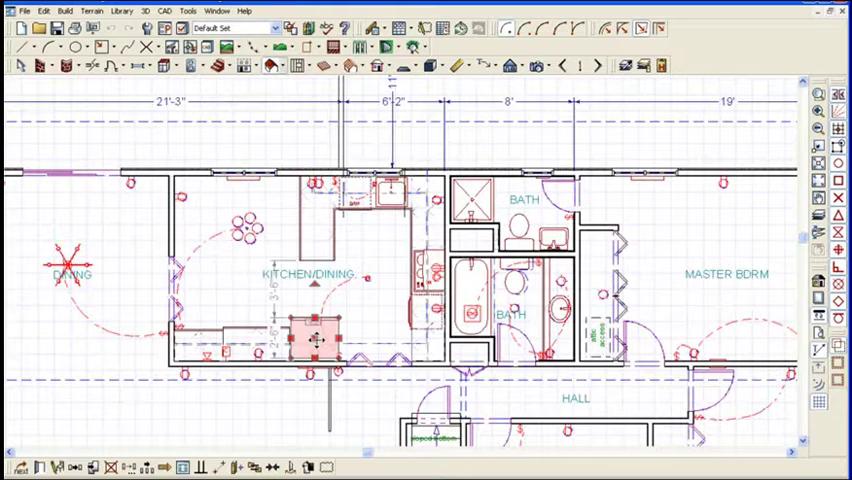
drag(315, 338, 297, 262)
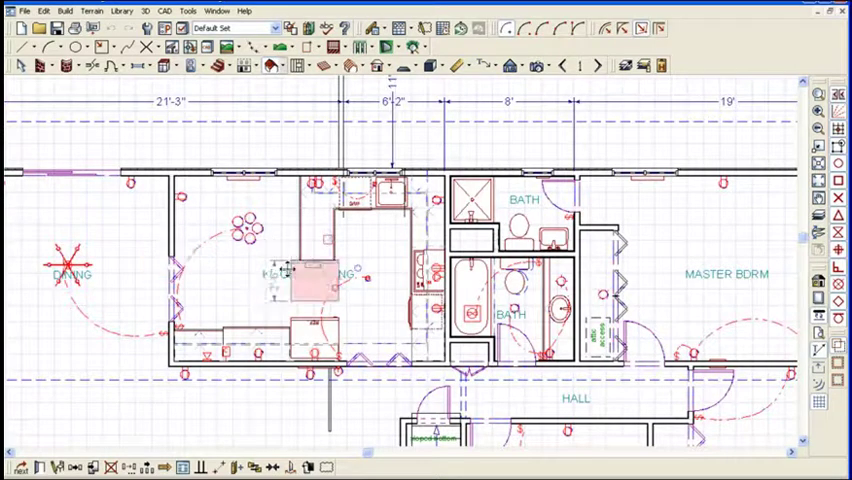
mouse_move(297, 262)
mouse_down()
mouse_move(117, 283)
mouse_move(227, 180)
mouse_up()
key(Escape)
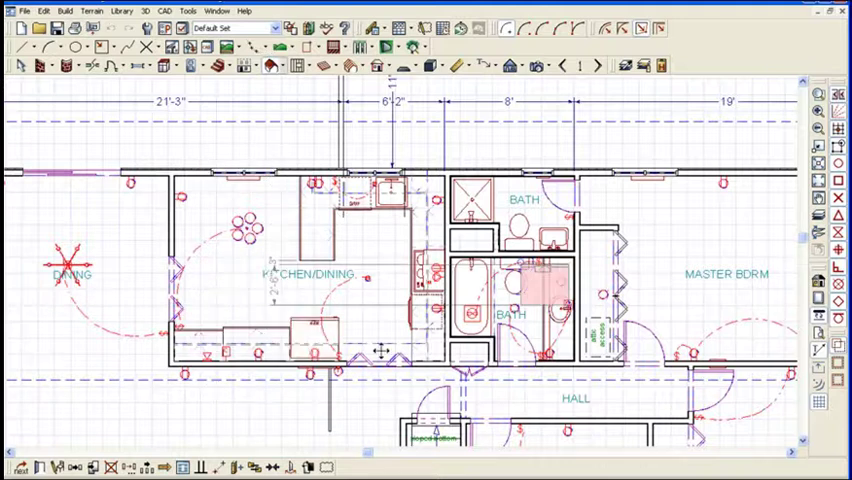
click(315, 315)
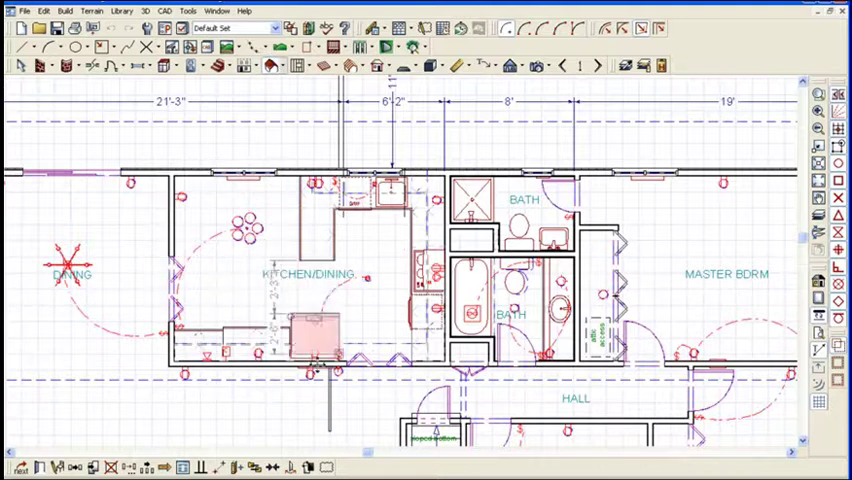
drag(315, 315, 313, 357)
- Move the refrigerator freely to the island spot with Ctrl, then undo that move
click(313, 357)
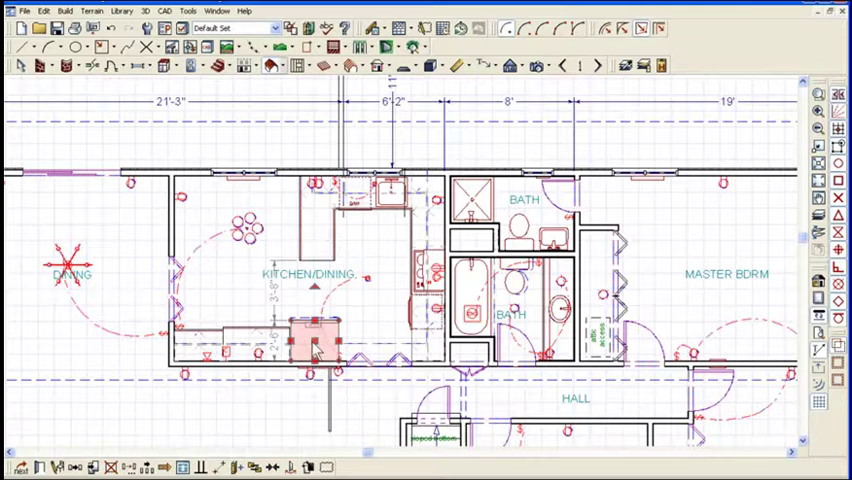
mouse_move(316, 352)
mouse_down()
mouse_move(205, 425)
mouse_move(342, 384)
mouse_move(343, 247)
mouse_up()
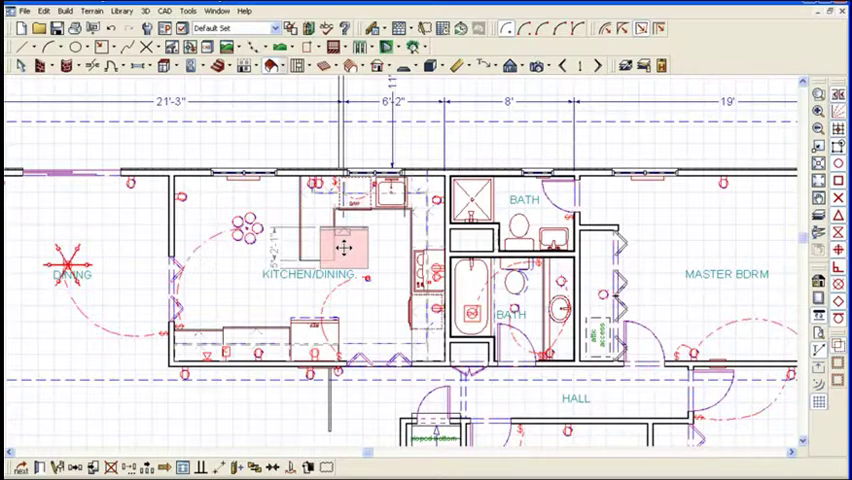
drag(343, 247, 343, 247)
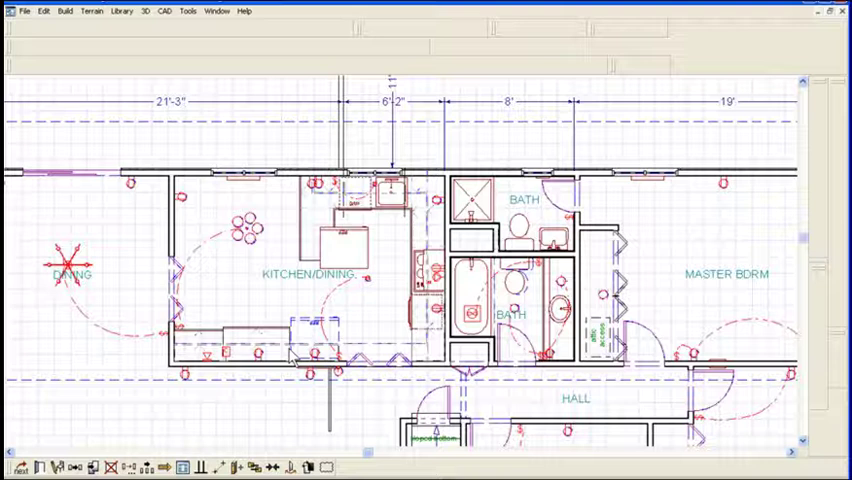
key(Delete)
scroll(313, 370, down, 2)
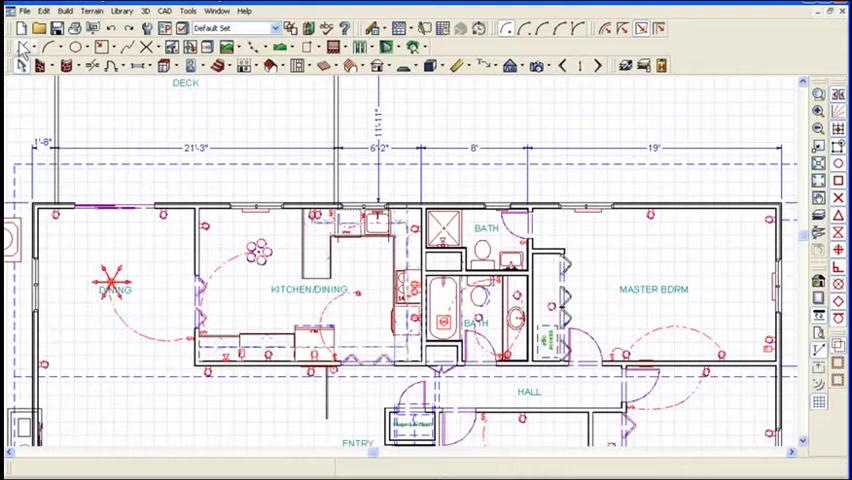
- Draw a rectangular CAD box on the deck below the DECK label and select it
click(66, 65)
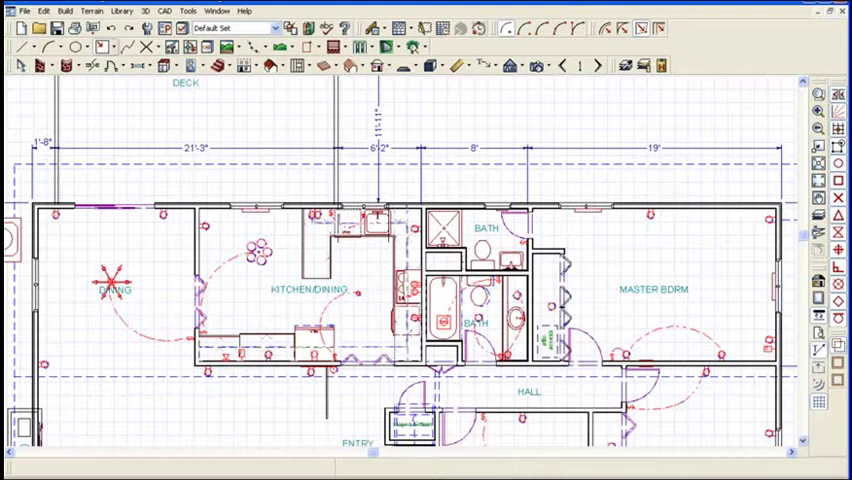
scroll(252, 144, up, 1)
scroll(252, 144, up, 1)
click(281, 158)
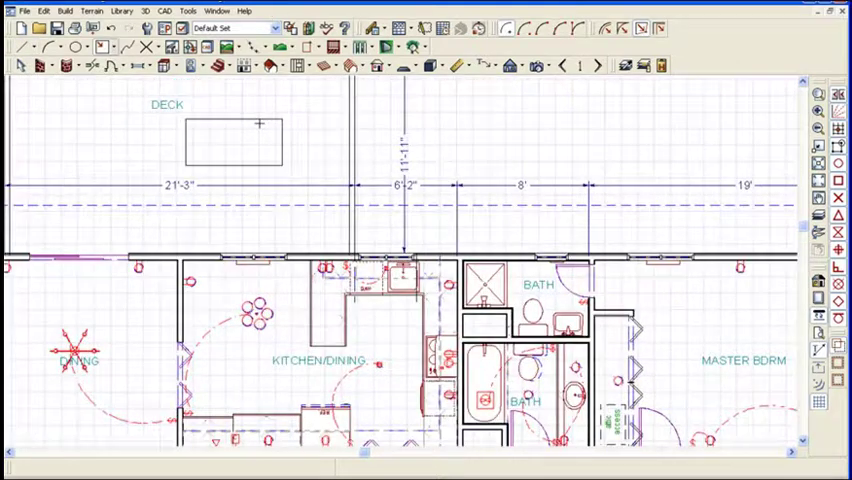
scroll(259, 123, up, 2)
click(300, 183)
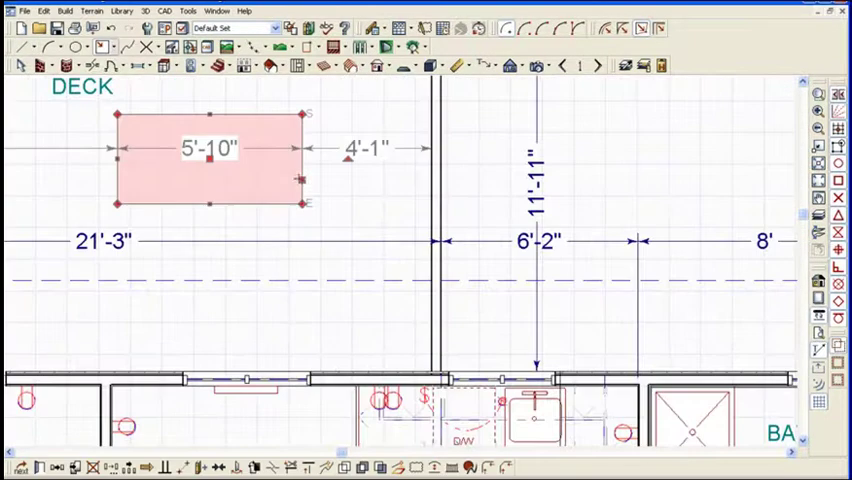
- Drag the deck box's right edge unrestricted to a 7'-2" width, then delete the box
mouse_move(300, 181)
mouse_down()
mouse_move(283, 184)
mouse_move(323, 185)
mouse_up()
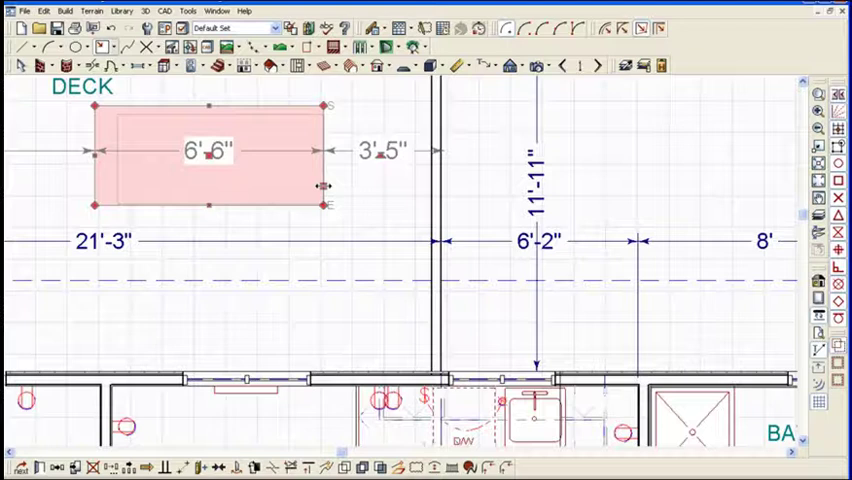
scroll(323, 185, up, 1)
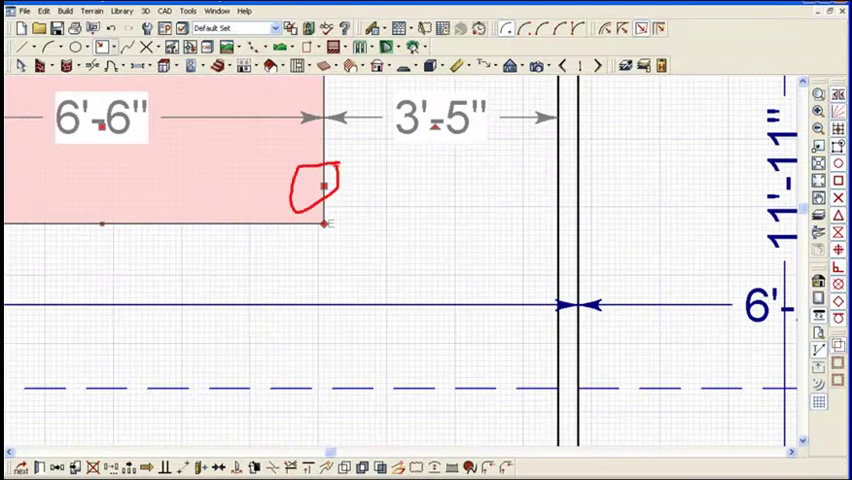
click(328, 185)
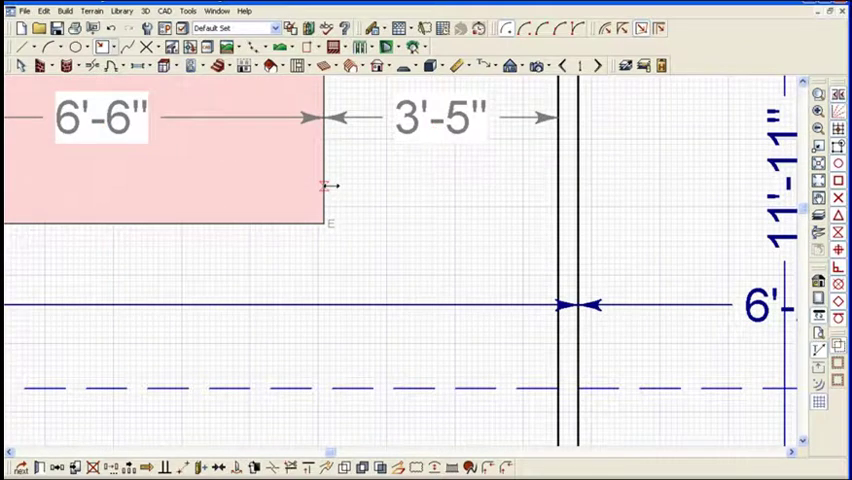
mouse_move(326, 185)
mouse_down()
mouse_move(320, 199)
mouse_move(566, 251)
mouse_move(413, 243)
mouse_up()
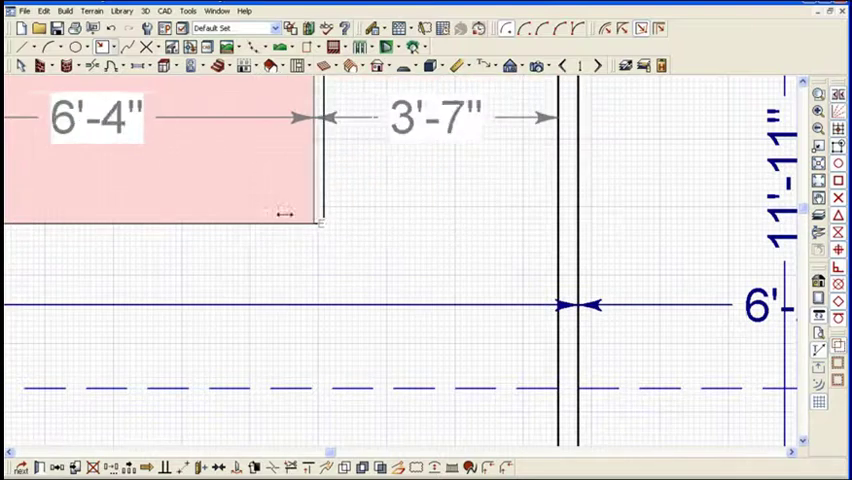
drag(413, 243, 371, 222)
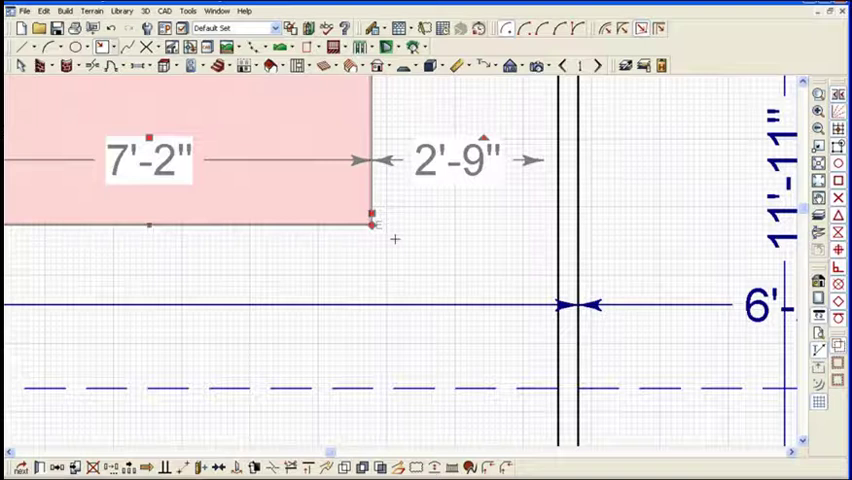
scroll(395, 239, down, 2)
scroll(414, 287, down, 2)
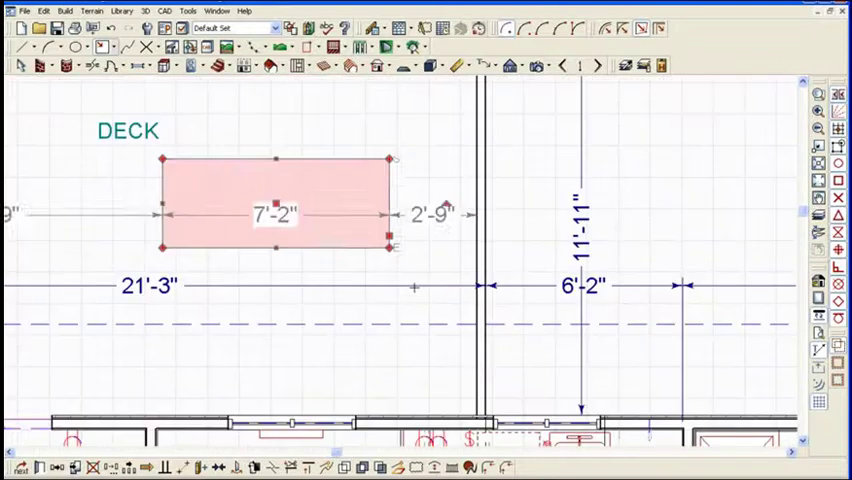
key(Delete)
scroll(462, 204, down, 1)
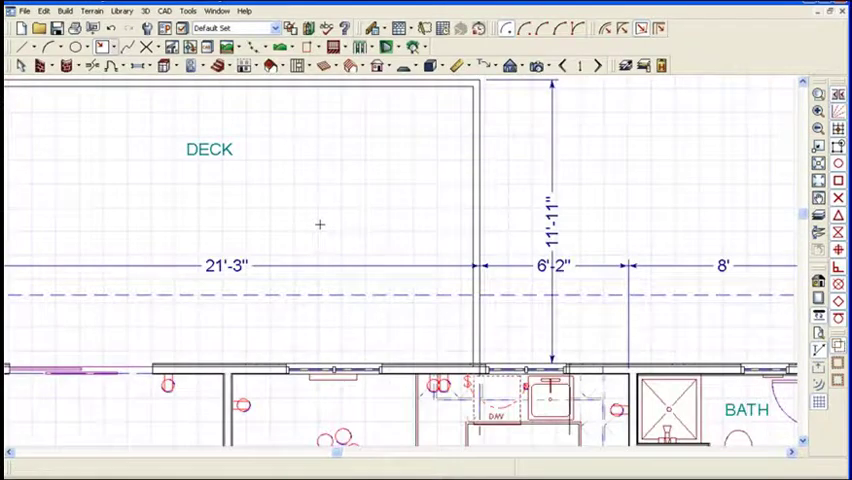
scroll(334, 184, down, 1)
scroll(400, 170, down, 1)
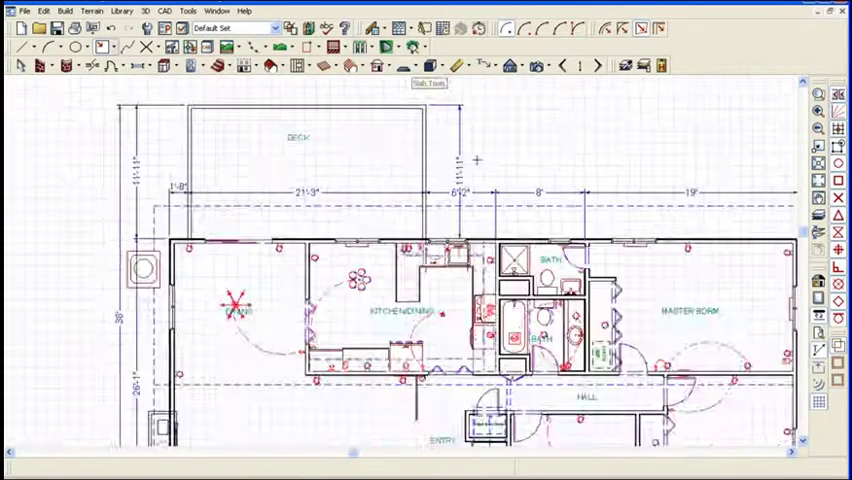